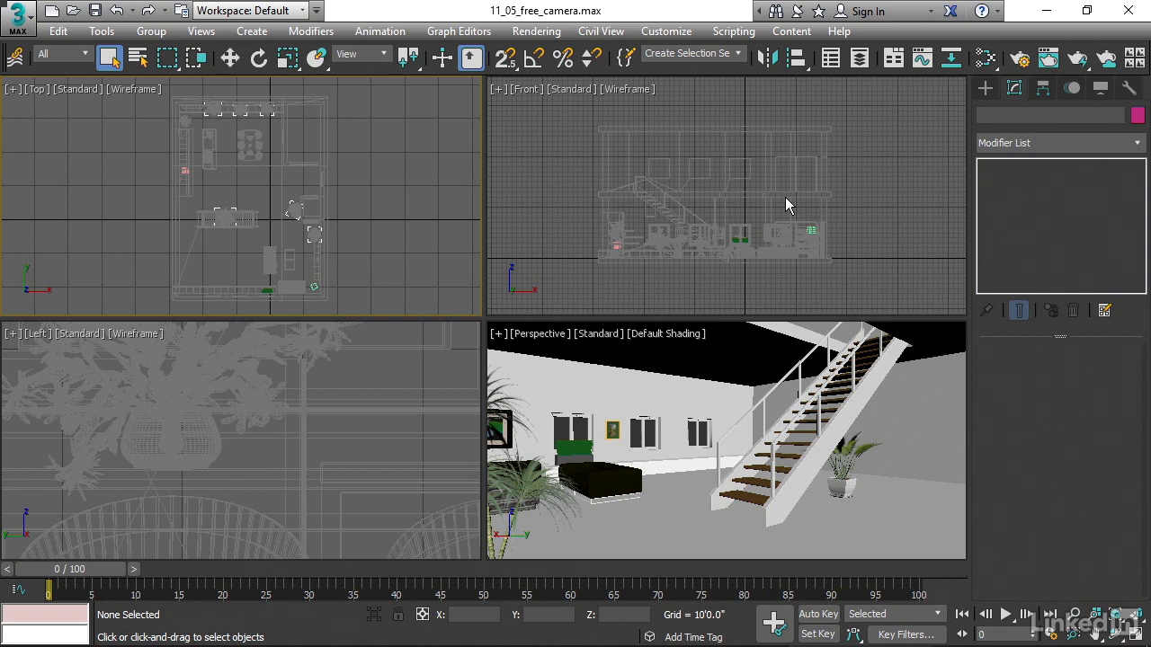
# Create a Physical camera in the Top view with a target distance of about 22'7", and make it untargeted
pyautogui.click(986, 87)
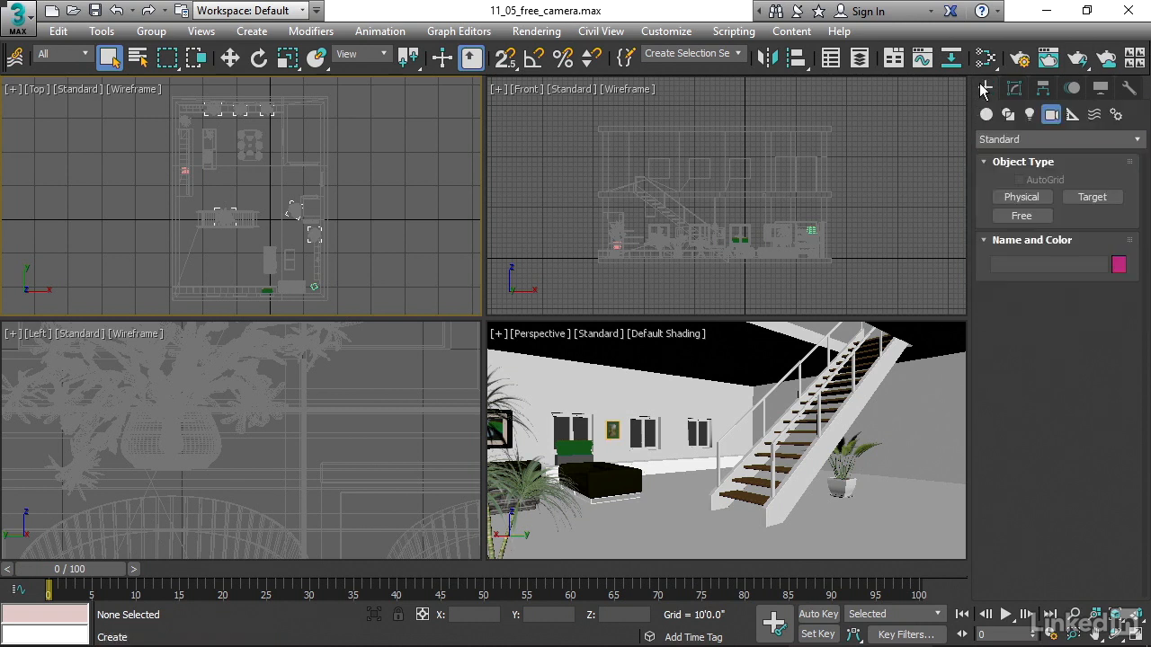
pyautogui.click(1009, 197)
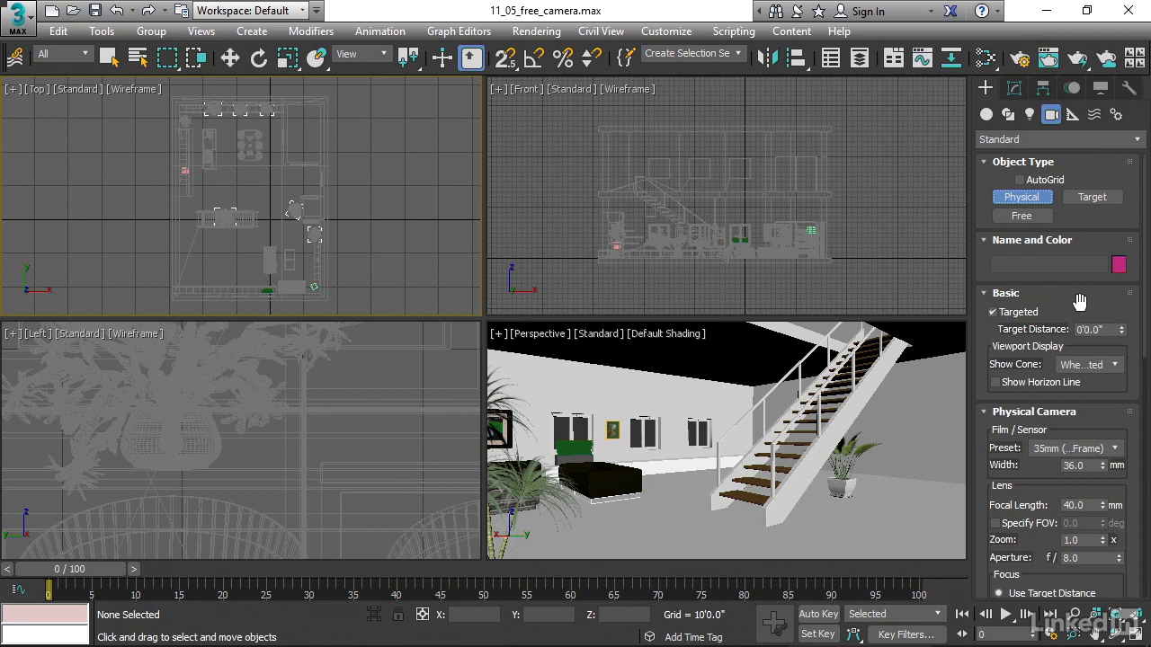
pyautogui.moveTo(199, 265); pyautogui.dragTo(270, 220)
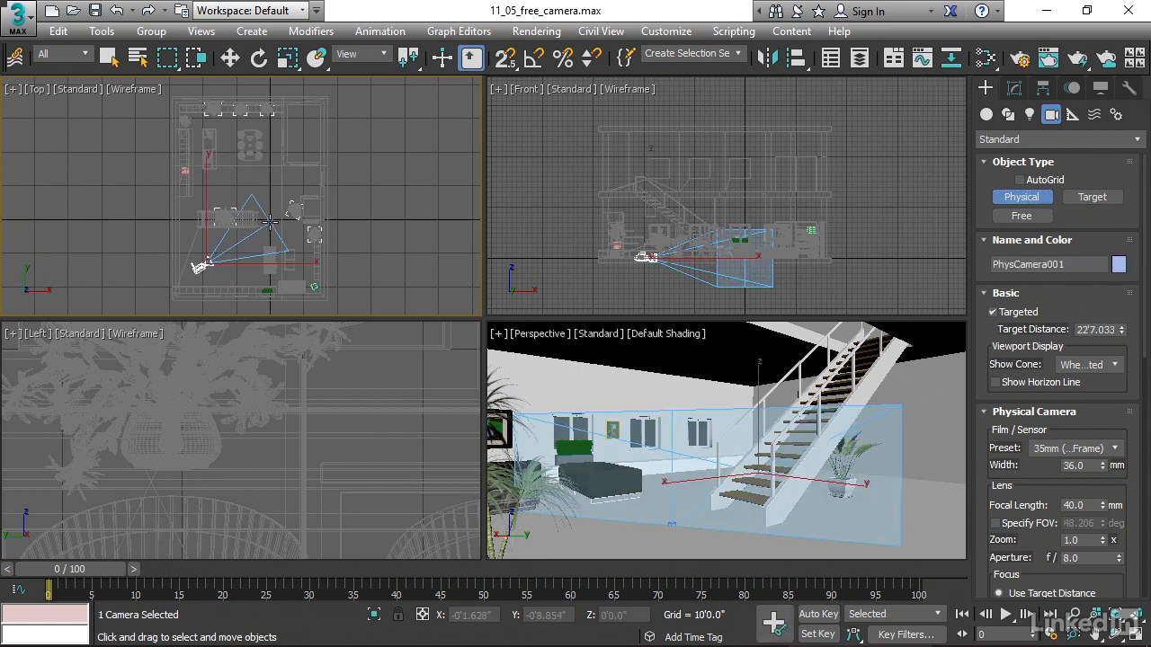
pyautogui.click(1014, 91)
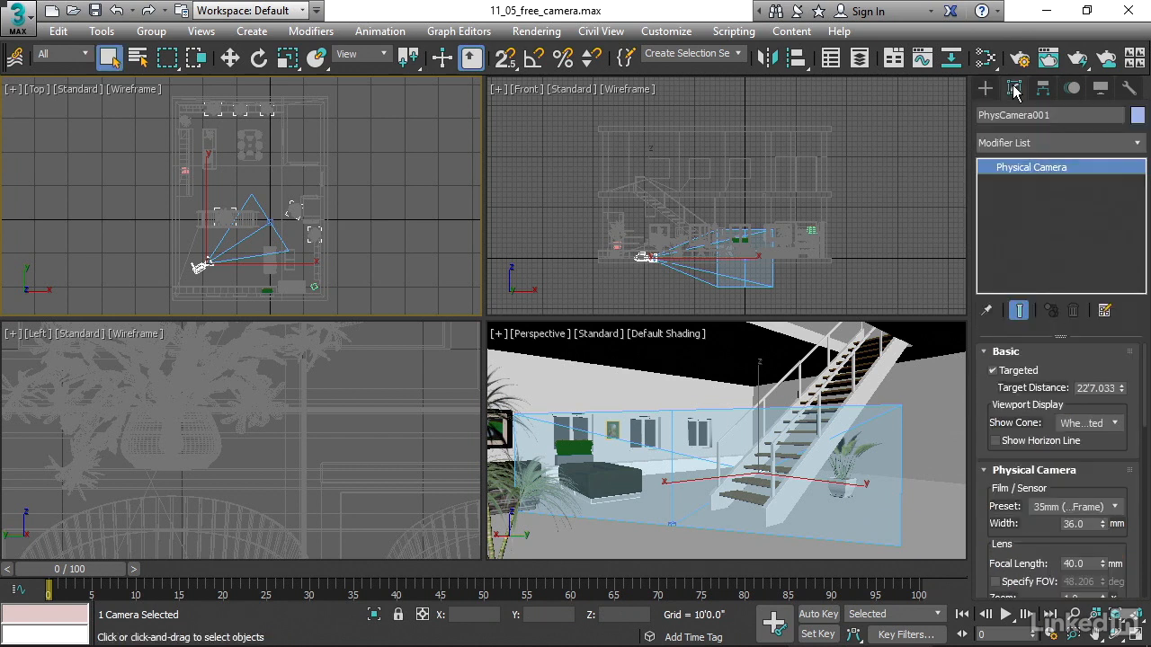
pyautogui.click(993, 370)
# Raise the camera to a Z height of 5'4"
pyautogui.moveTo(274, 232); pyautogui.dragTo(297, 214, button='middle')
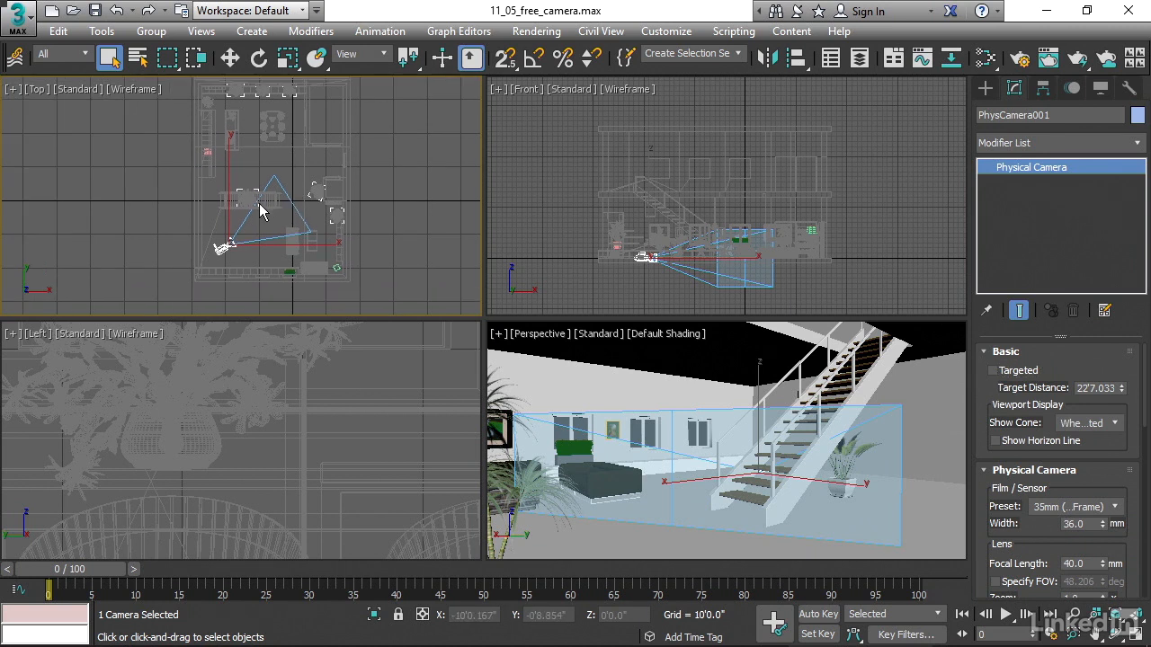
pyautogui.click(230, 58)
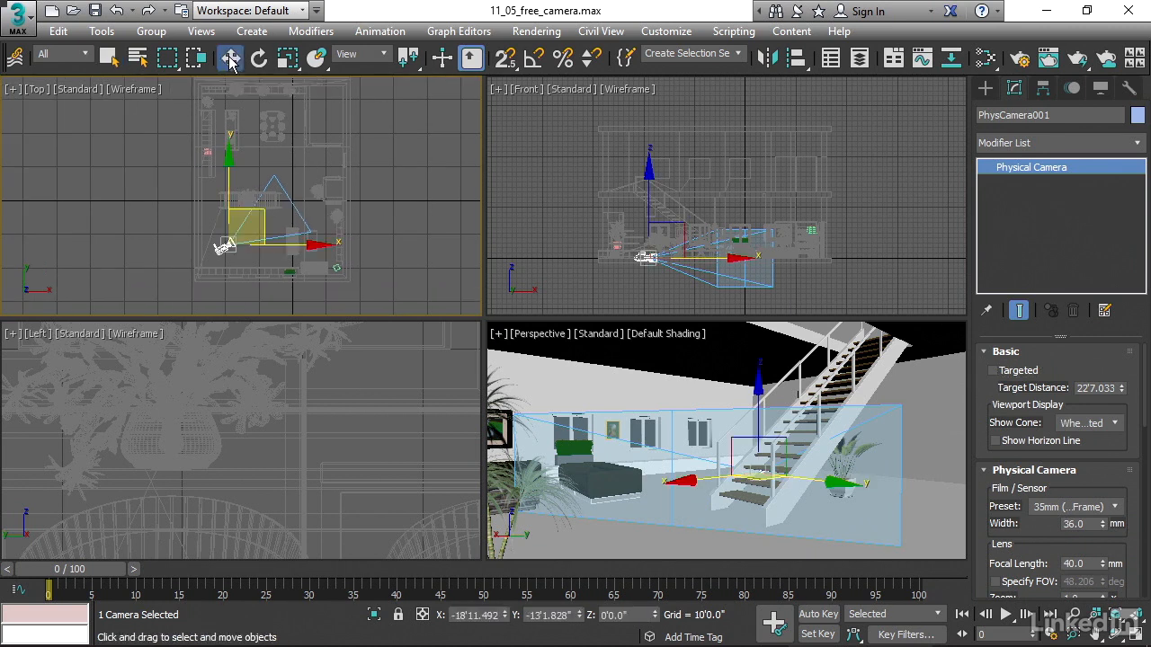
pyautogui.scroll(3, 531, 147)
pyautogui.moveTo(523, 170); pyautogui.dragTo(526, 128, button='middle')
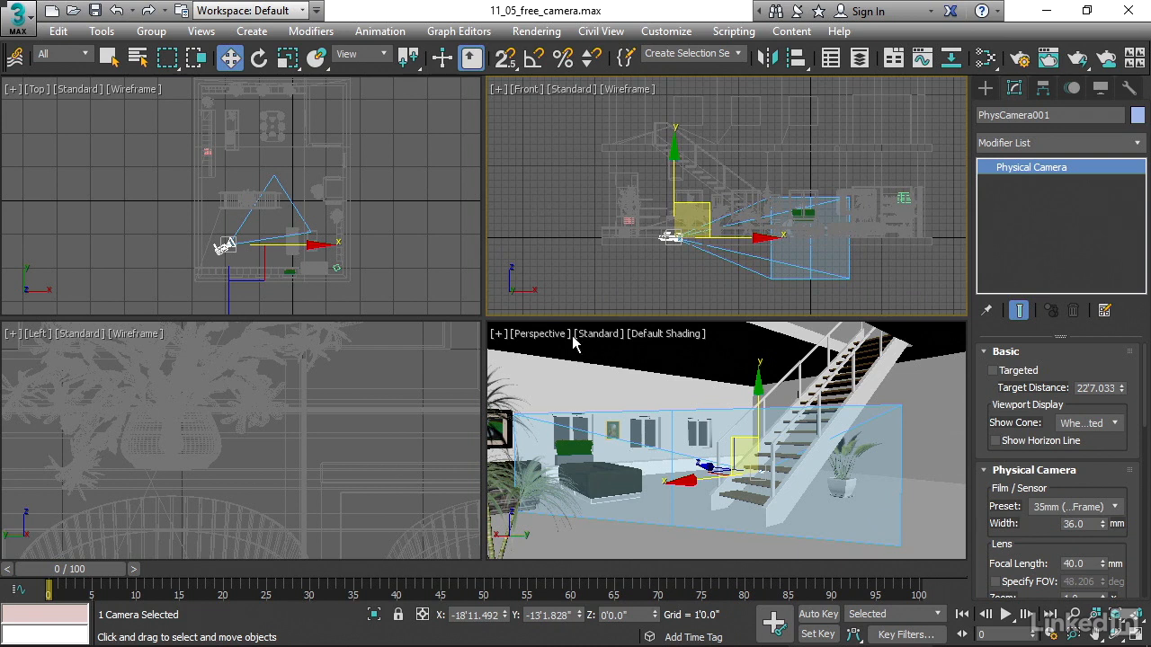
pyautogui.doubleClick(635, 615)
pyautogui.write('5\'4"')
pyautogui.press('Return')
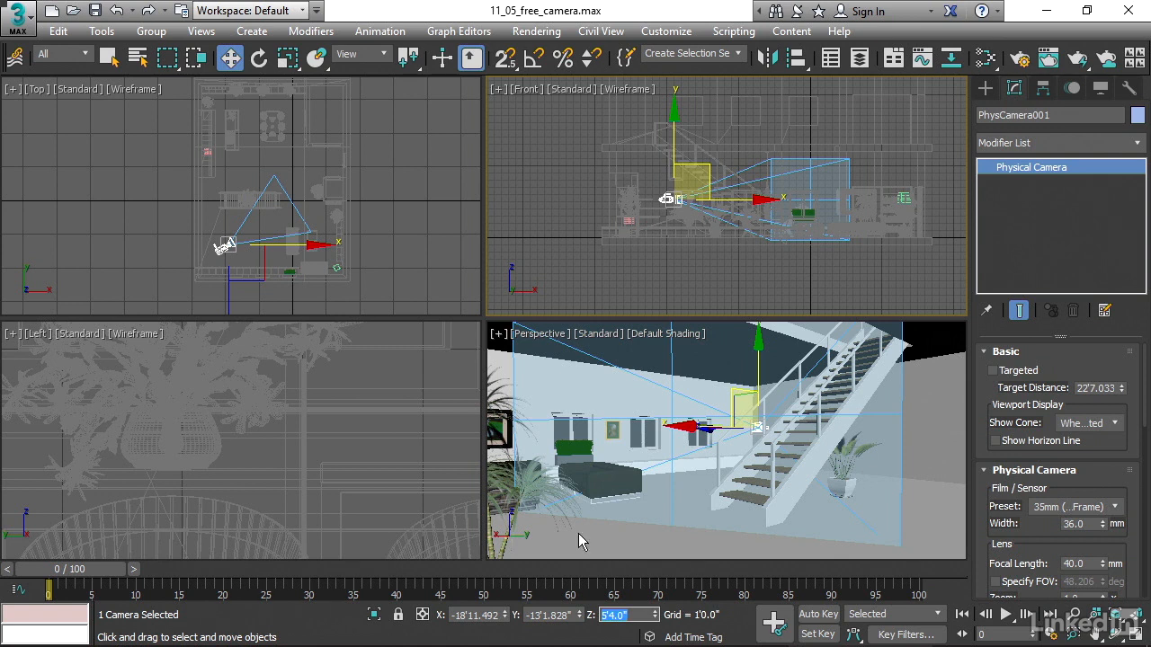
# Change the Left viewport to show the physical camera's view with default shading
pyautogui.click(36, 334)
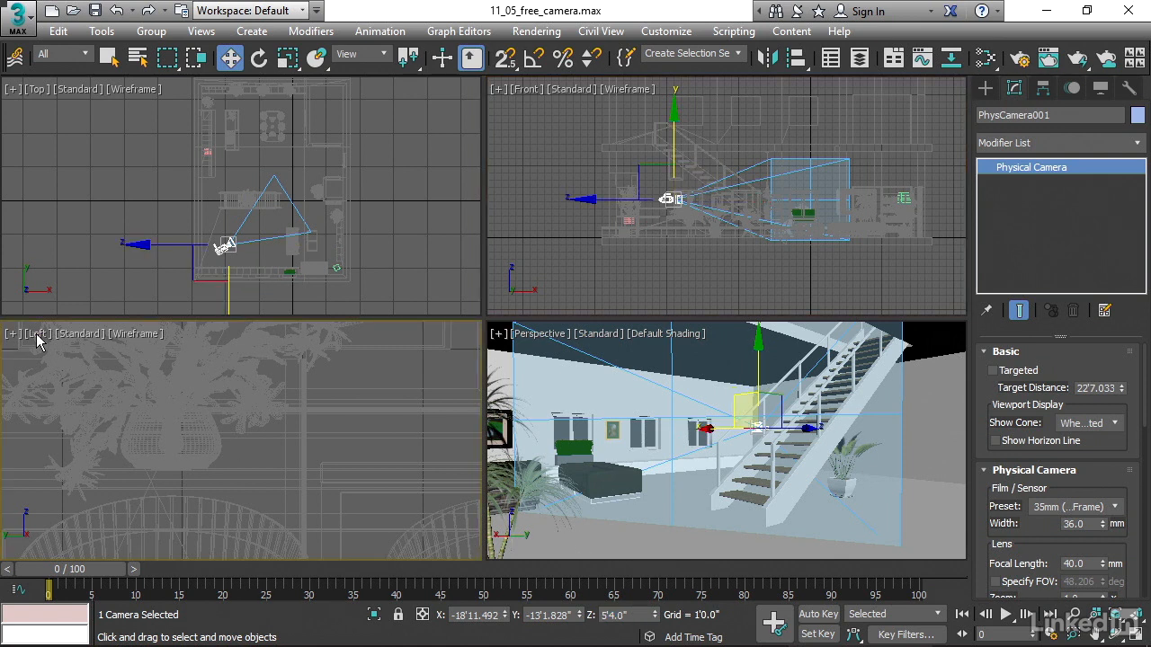
pyautogui.click(38, 336)
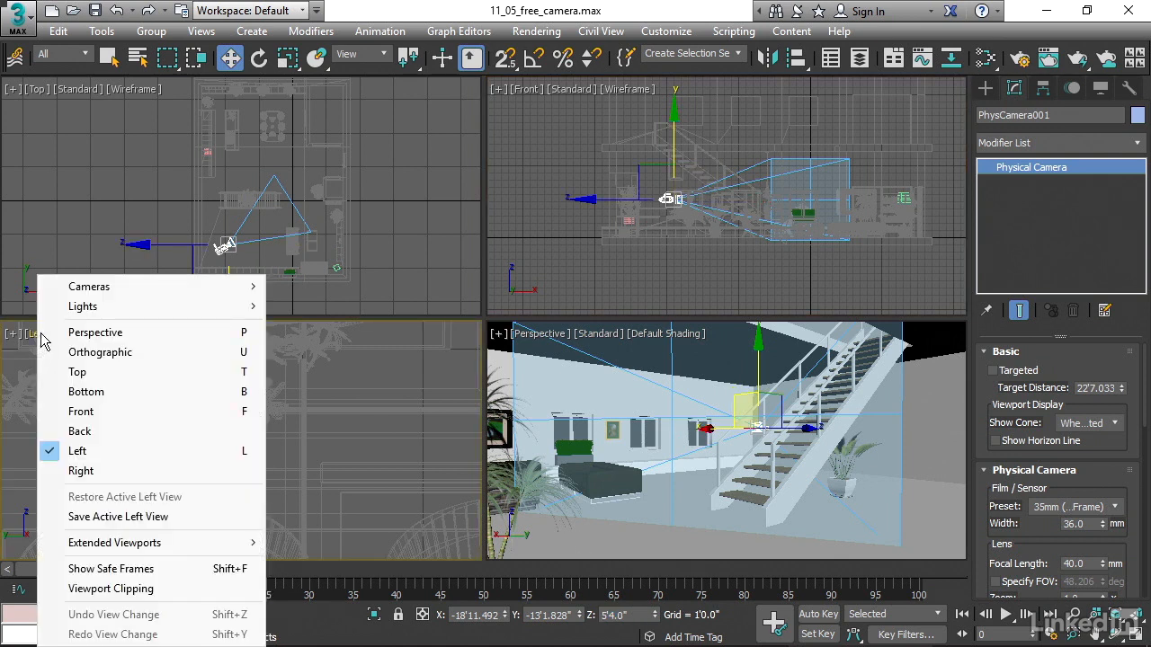
pyautogui.moveTo(72, 293)
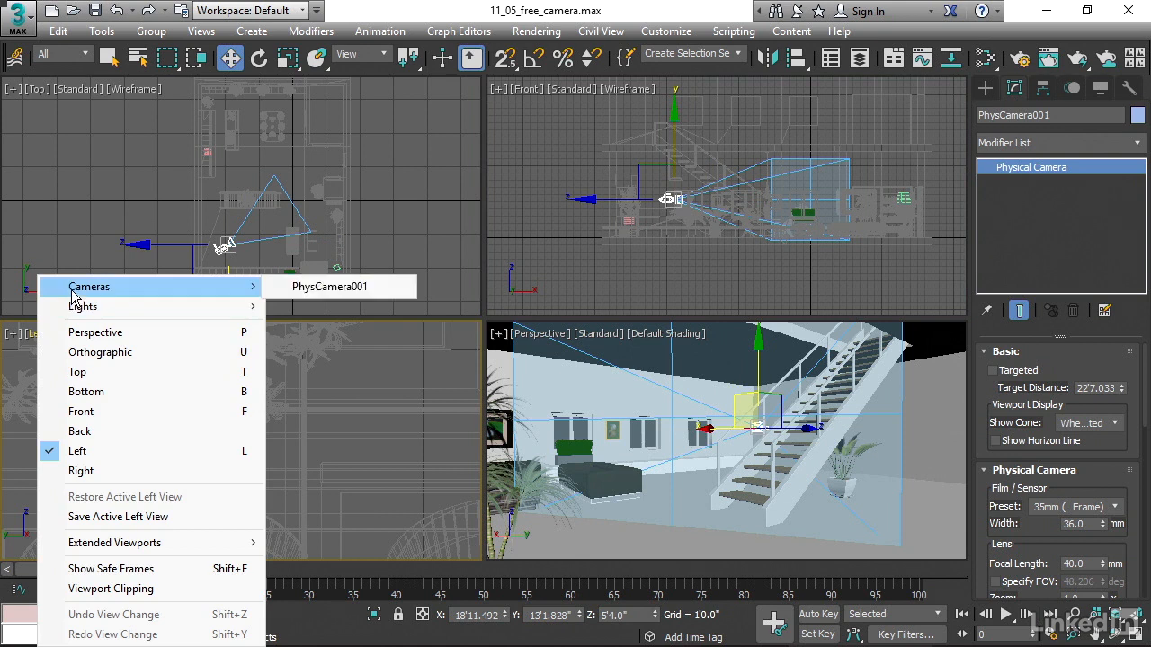
pyautogui.click(333, 290)
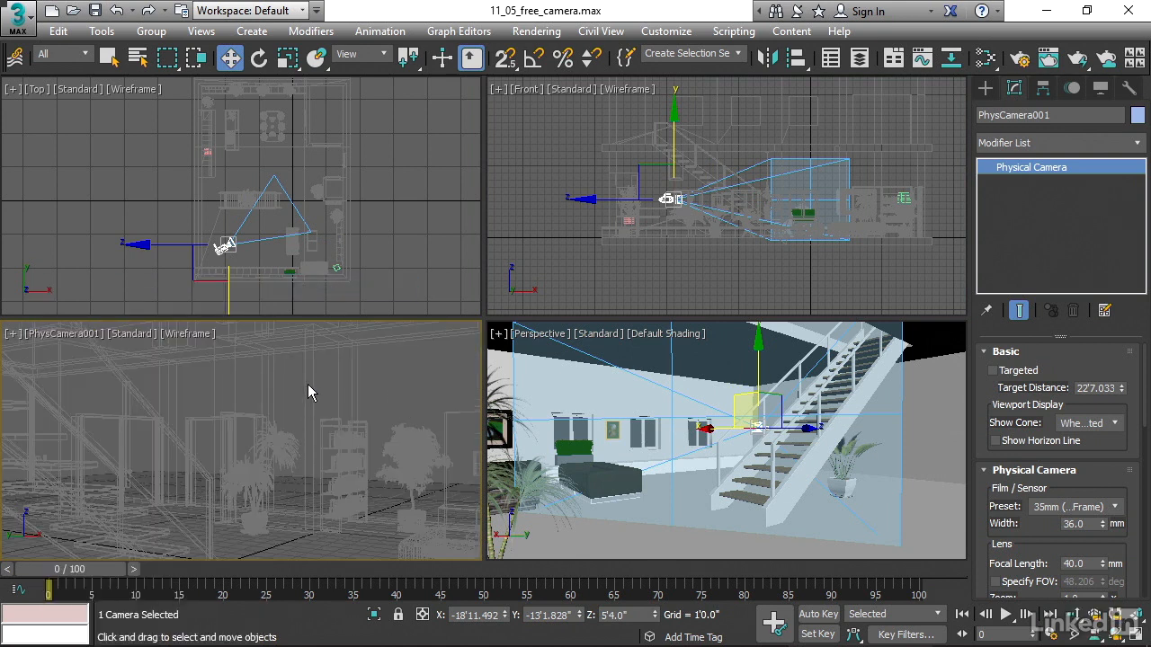
pyautogui.press('F3')
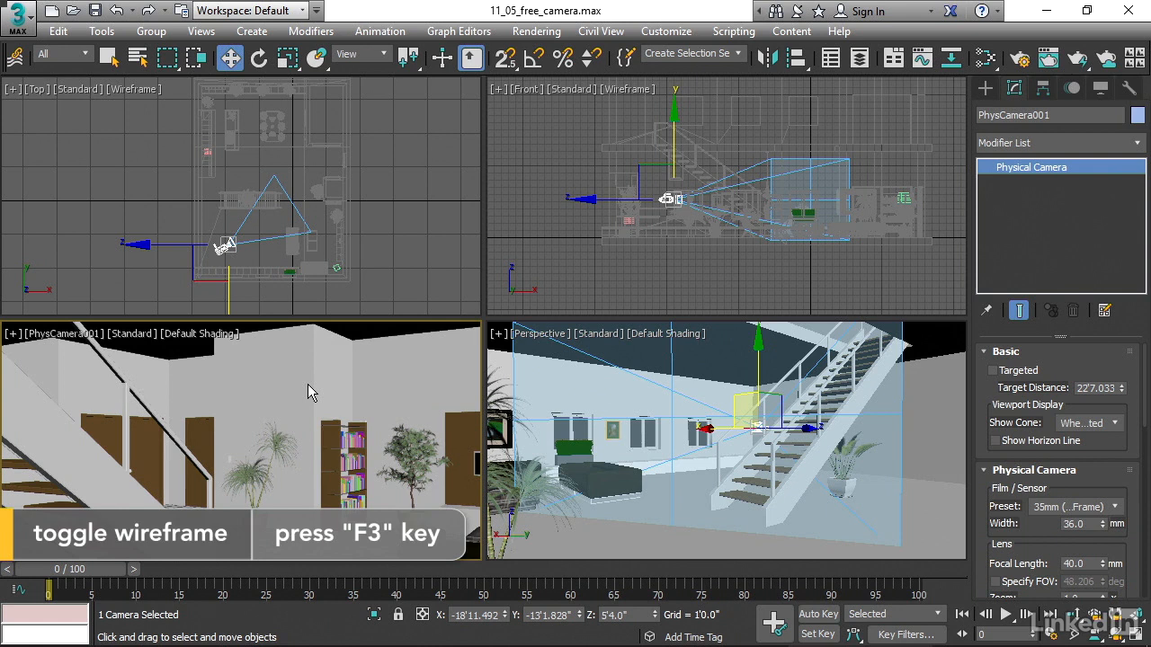
# Rotate the camera slightly in the Top view and move it along X to about -11'5"
pyautogui.scroll(4, 333, 198)
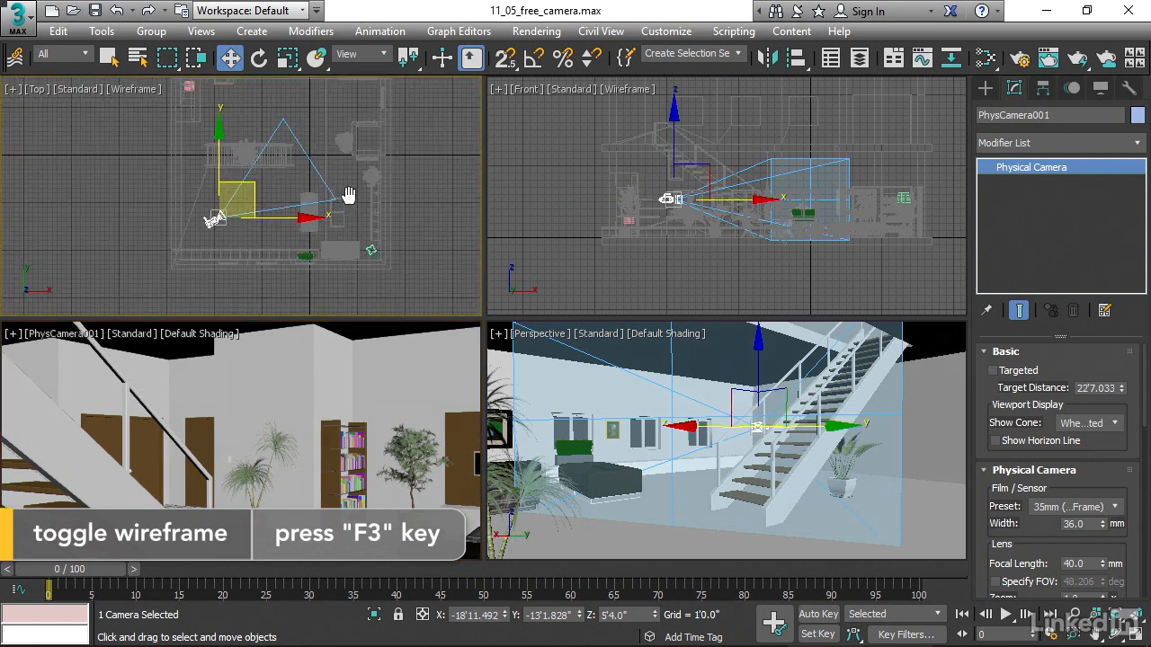
pyautogui.moveTo(338, 197); pyautogui.dragTo(342, 211, button='middle')
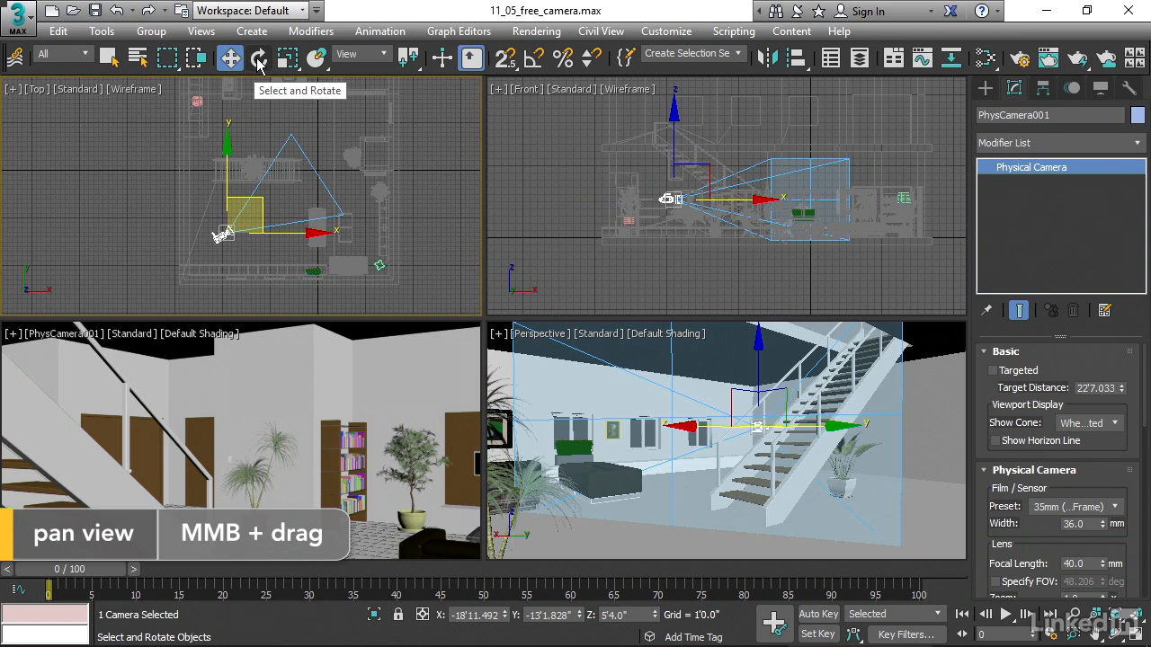
pyautogui.click(258, 59)
pyautogui.moveTo(276, 172); pyautogui.dragTo(288, 151)
pyautogui.click(229, 57)
pyautogui.moveTo(266, 199); pyautogui.dragTo(304, 198)
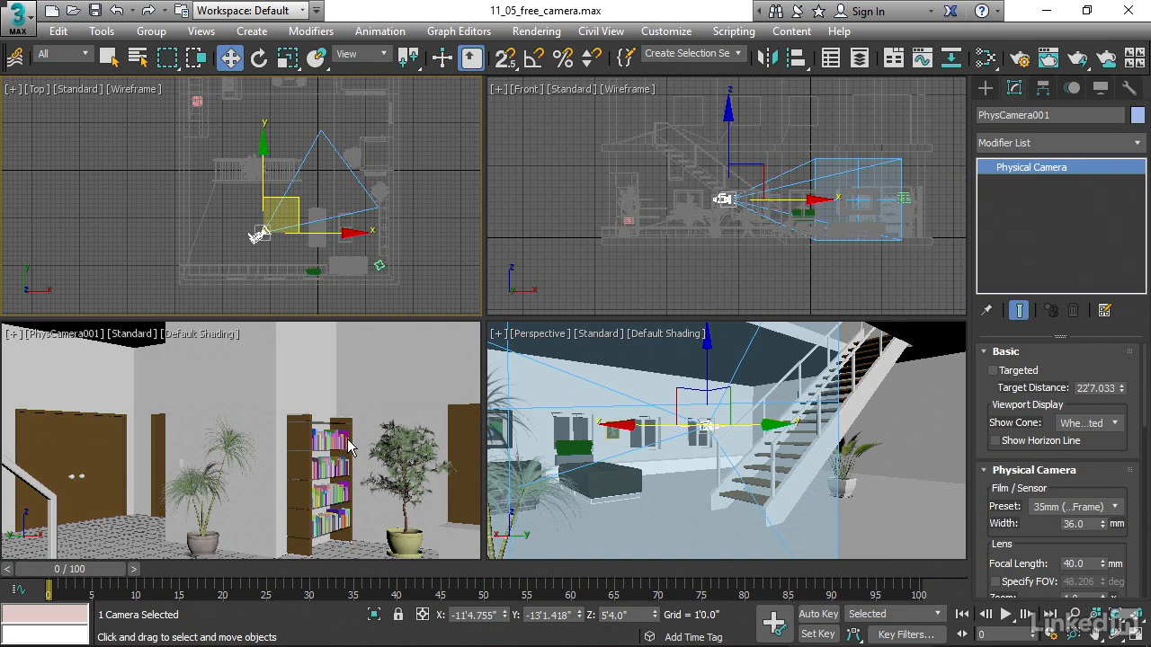
# Truck the camera sideways in its own view, constrained to the horizontal axis, to about X -10'11", Y -13'9"
pyautogui.moveTo(261, 449)
pyautogui.mouseDown(button='middle')
pyautogui.moveTo(275, 458)
pyautogui.moveTo(239, 465)
pyautogui.moveTo(268, 448)
pyautogui.moveTo(249, 419)
pyautogui.moveTo(270, 445)
pyautogui.mouseUp(button='middle')
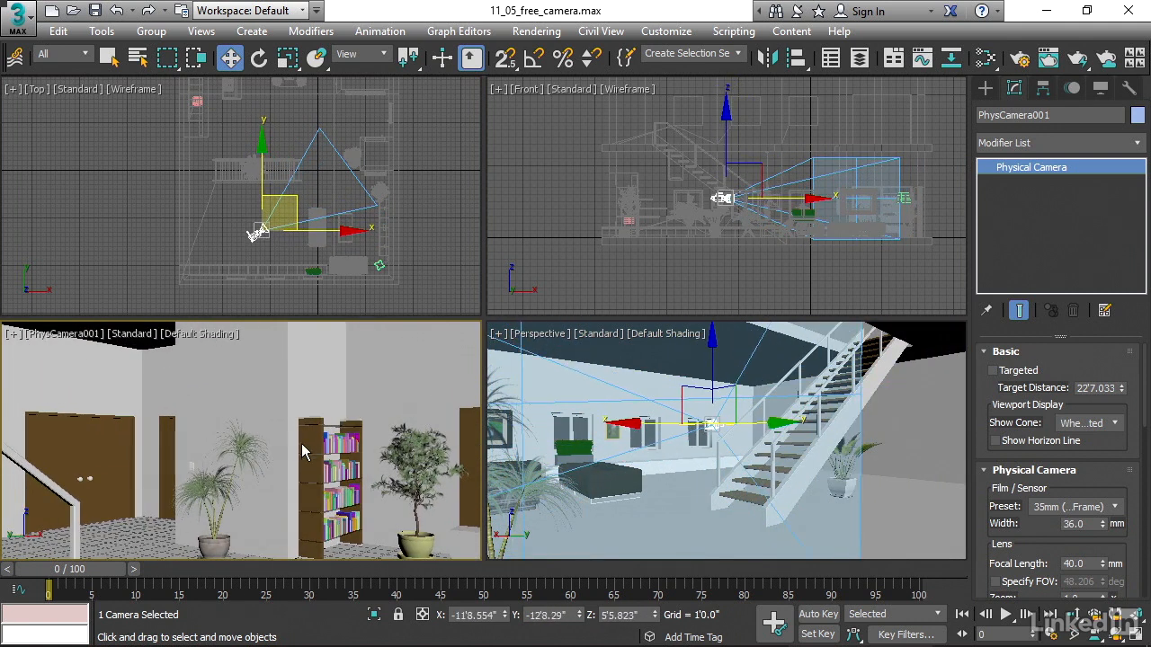
pyautogui.hotkey('ctrl', 'z')
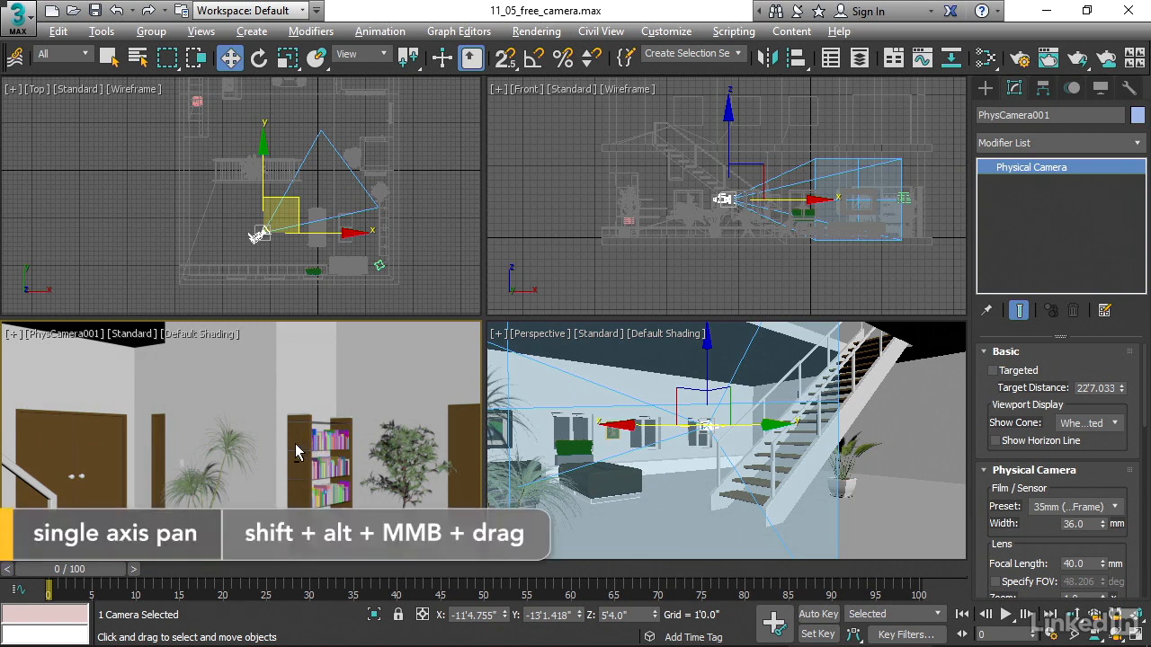
pyautogui.keyDown('alt'); pyautogui.keyDown('shift'); pyautogui.moveTo(300, 449); pyautogui.dragTo(340, 470, button='middle'); pyautogui.keyUp('shift'); pyautogui.keyUp('alt')
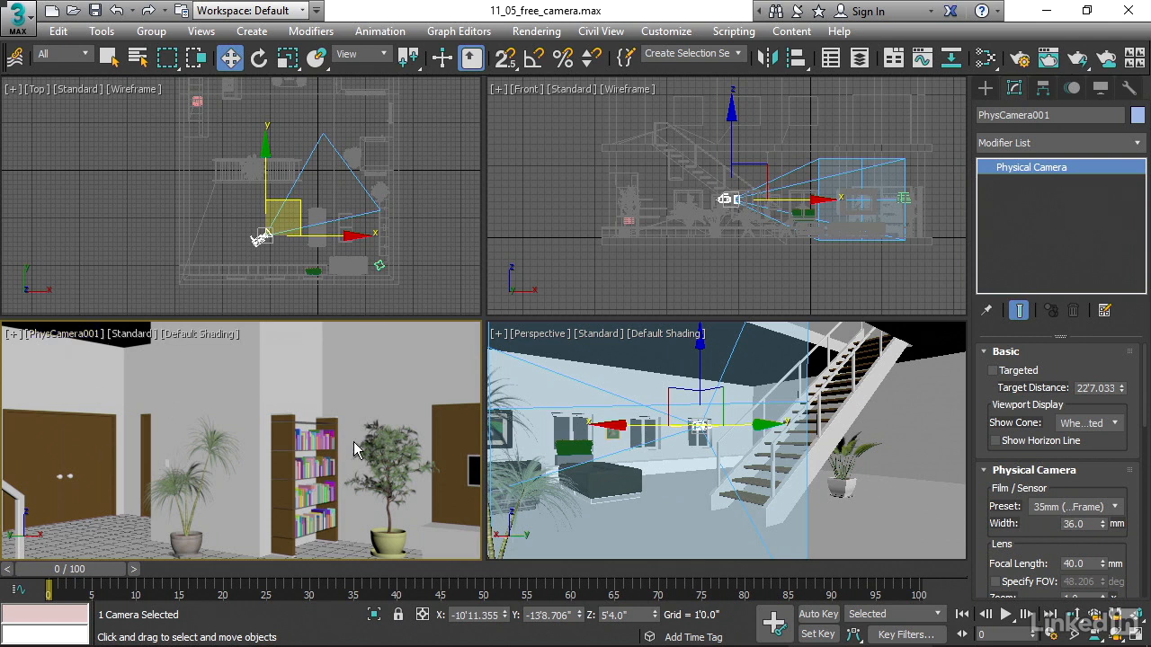
# Turn the camera slightly to its left with the Pan Camera tool, constrained to horizontal rotation
pyautogui.click(1117, 631)
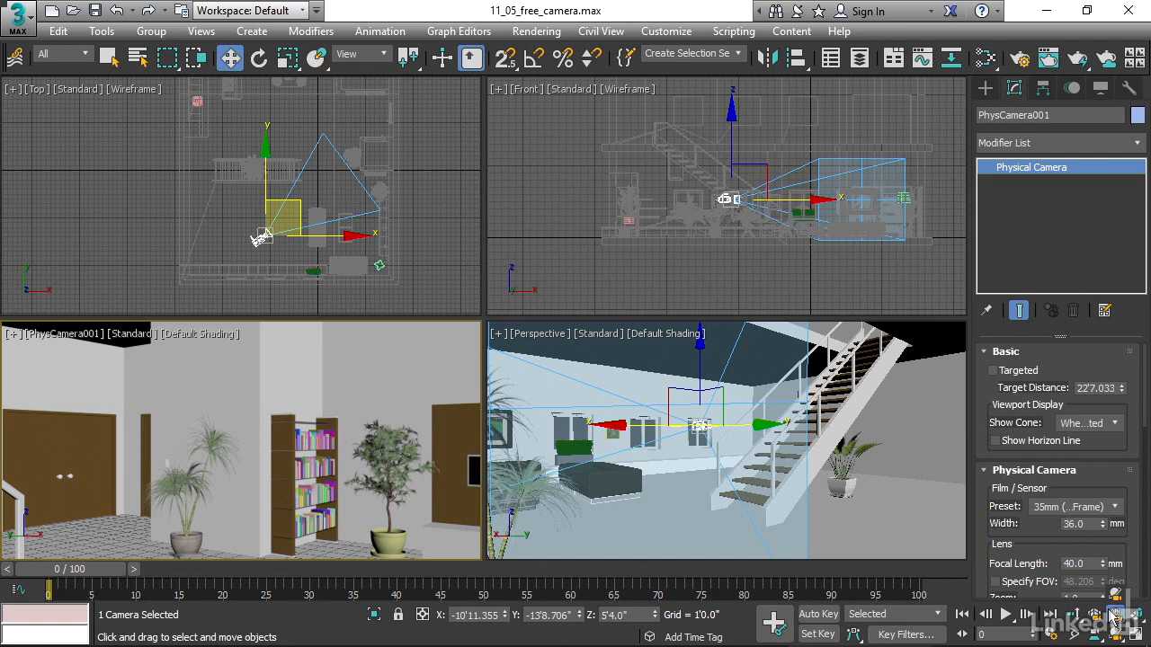
pyautogui.click(1113, 617)
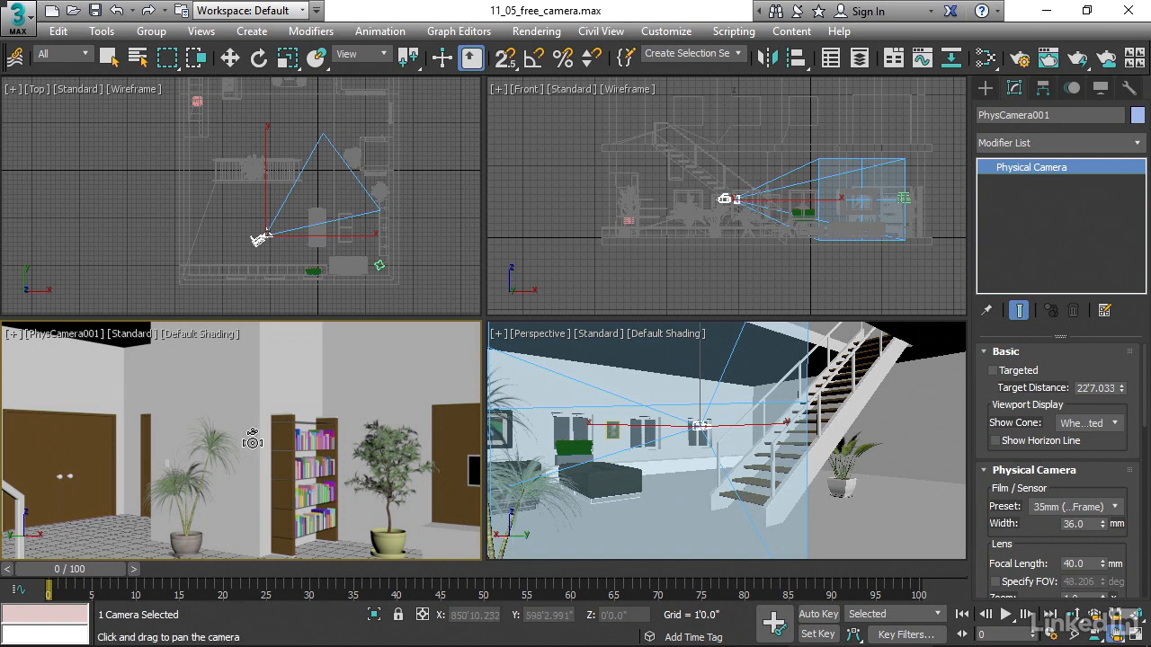
pyautogui.moveTo(252, 442)
pyautogui.mouseDown()
pyautogui.moveTo(267, 460)
pyautogui.moveTo(259, 436)
pyautogui.mouseUp()
pyautogui.moveTo(239, 450); pyautogui.dragTo(278, 443)
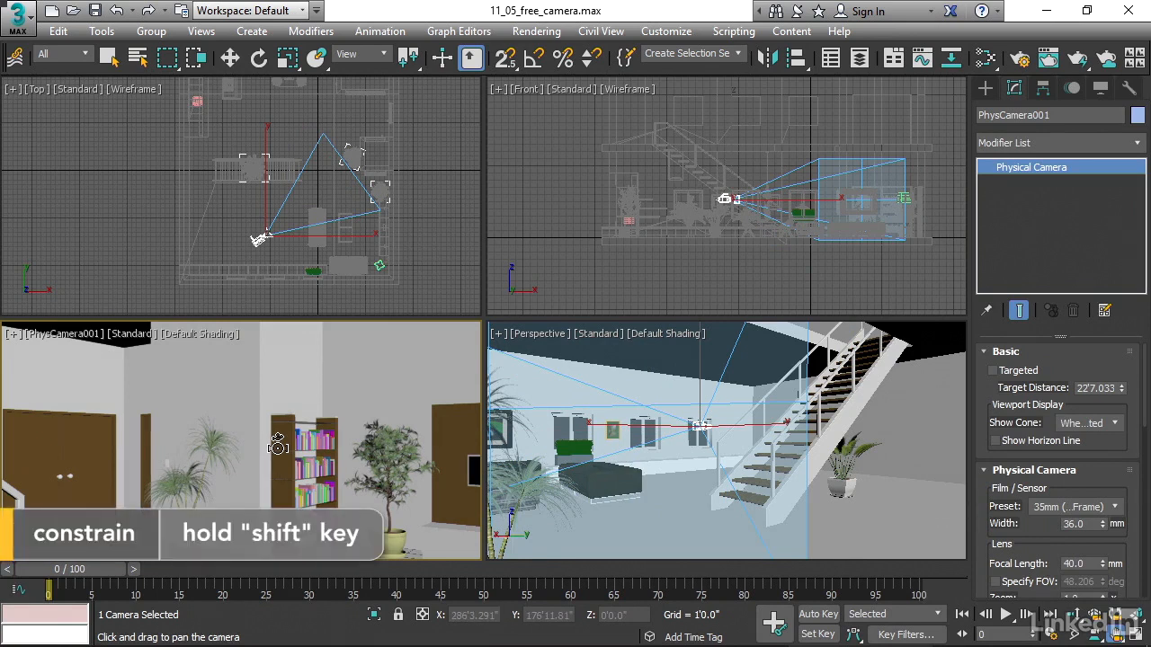
pyautogui.moveTo(278, 444); pyautogui.dragTo(234, 450)
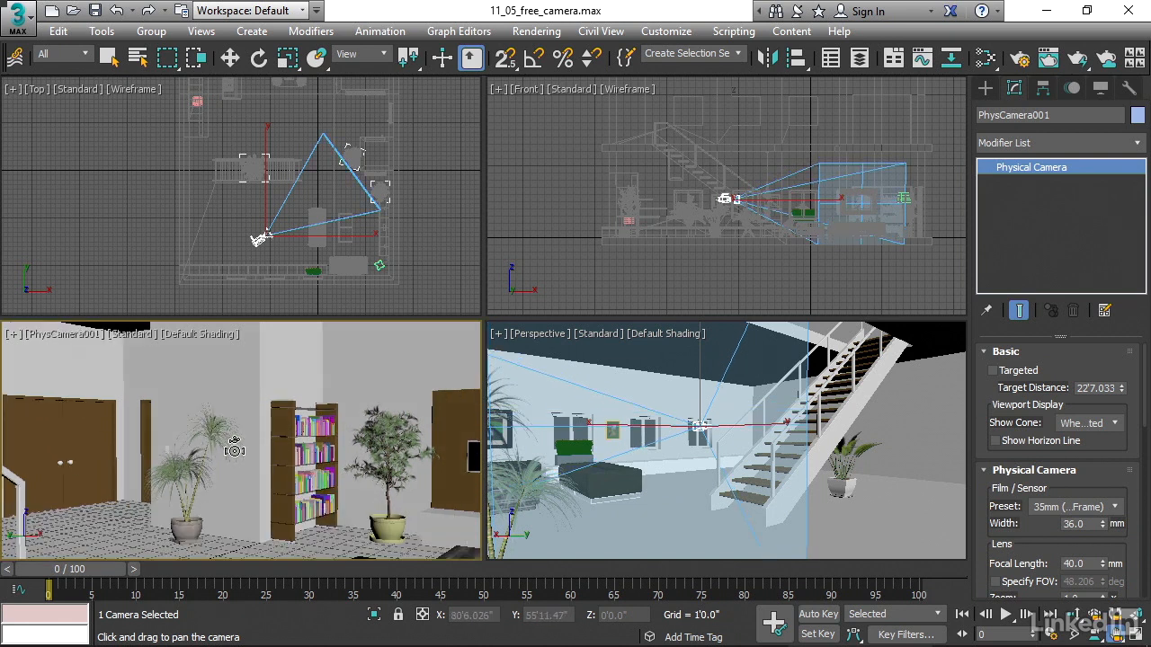
pyautogui.hotkey('ctrl', 'z')
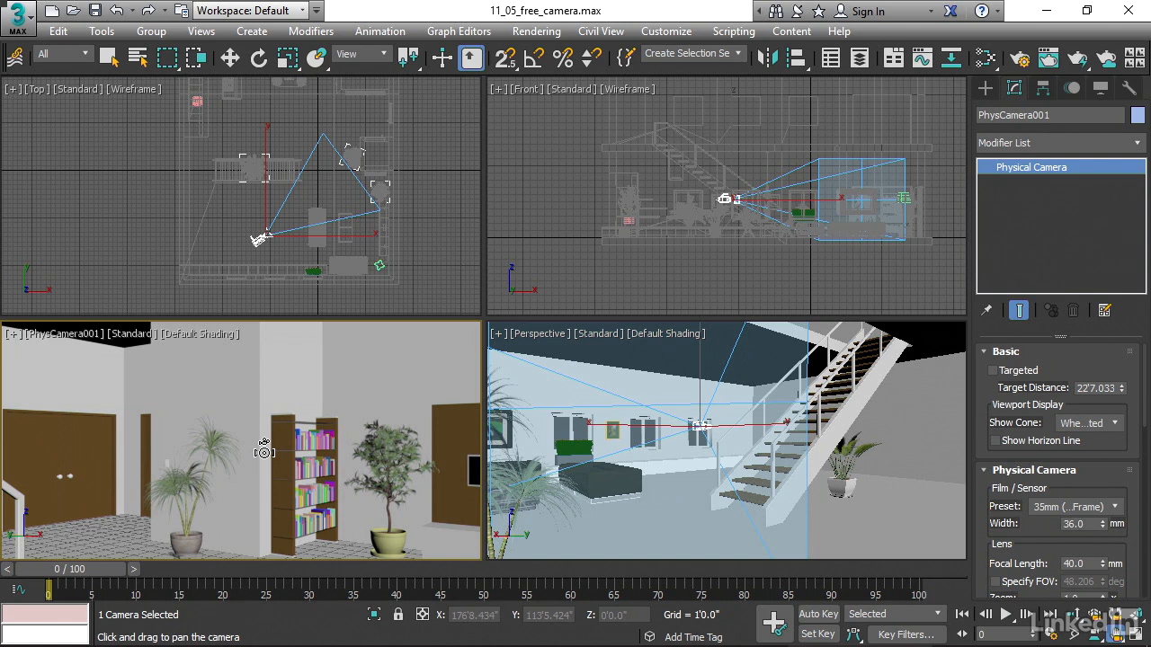
pyautogui.moveTo(263, 451)
pyautogui.mouseDown()
pyautogui.moveTo(194, 454)
pyautogui.moveTo(414, 462)
pyautogui.moveTo(159, 447)
pyautogui.moveTo(277, 447)
pyautogui.mouseUp()
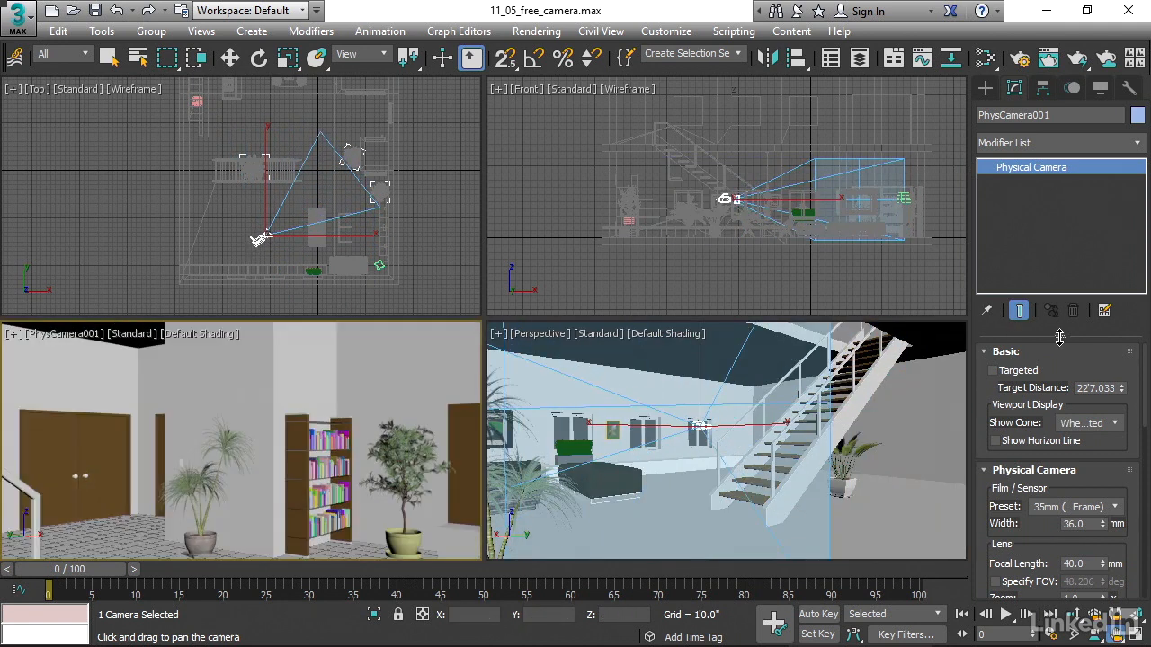
# Enlarge the camera's parameter area and set the lens focal length to 24 mm
pyautogui.moveTo(1058, 336); pyautogui.dragTo(1058, 260)
pyautogui.moveTo(1104, 558); pyautogui.dragTo(1104, 521)
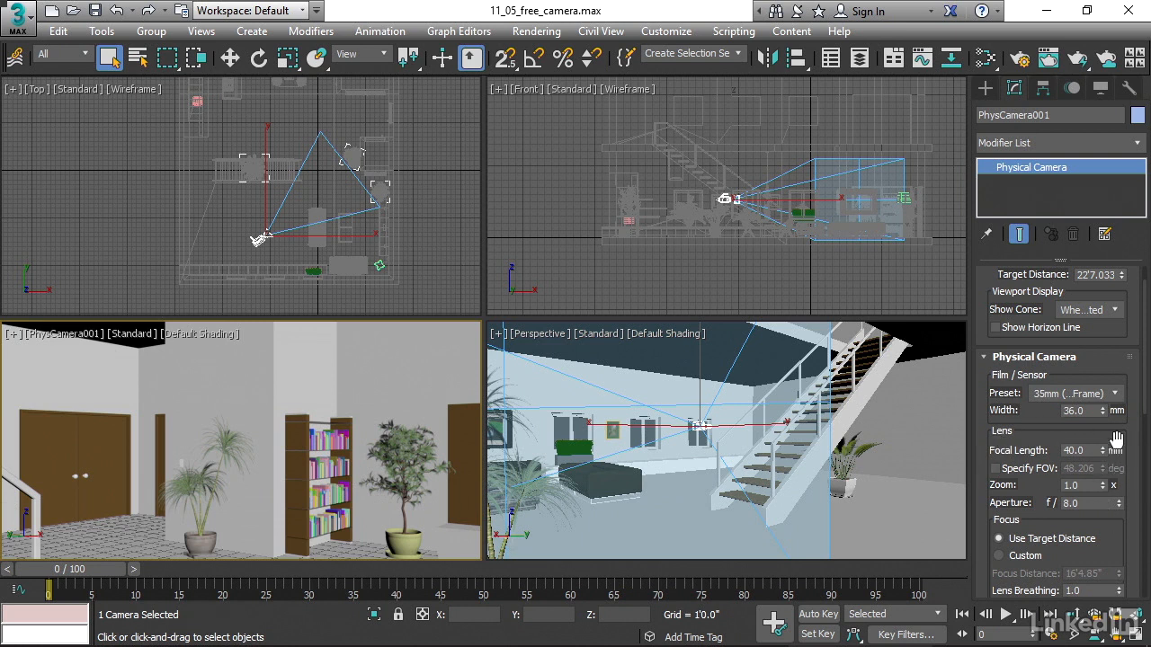
pyautogui.moveTo(1102, 450)
pyautogui.mouseDown()
pyautogui.moveTo(1103, 430)
pyautogui.moveTo(1104, 459)
pyautogui.mouseUp()
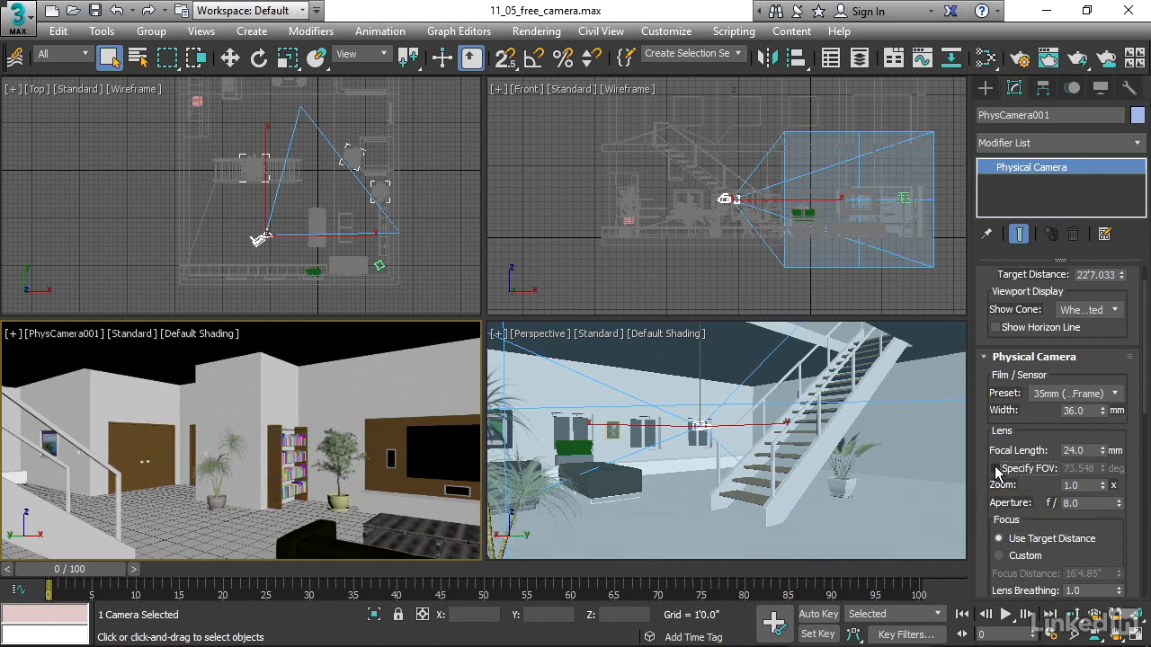
# Enable Specify FOV for the camera lens, try 45 degrees, and set the field of view to 80 degrees
pyautogui.click(996, 470)
pyautogui.doubleClick(1079, 468)
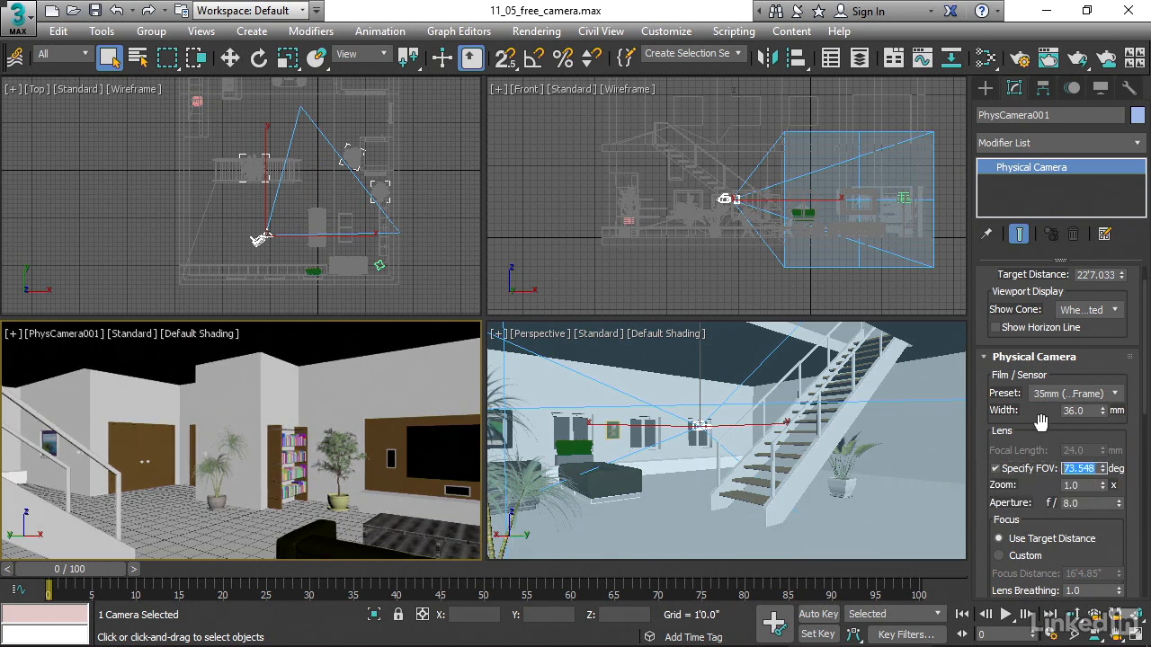
pyautogui.write('45')
pyautogui.press('Return')
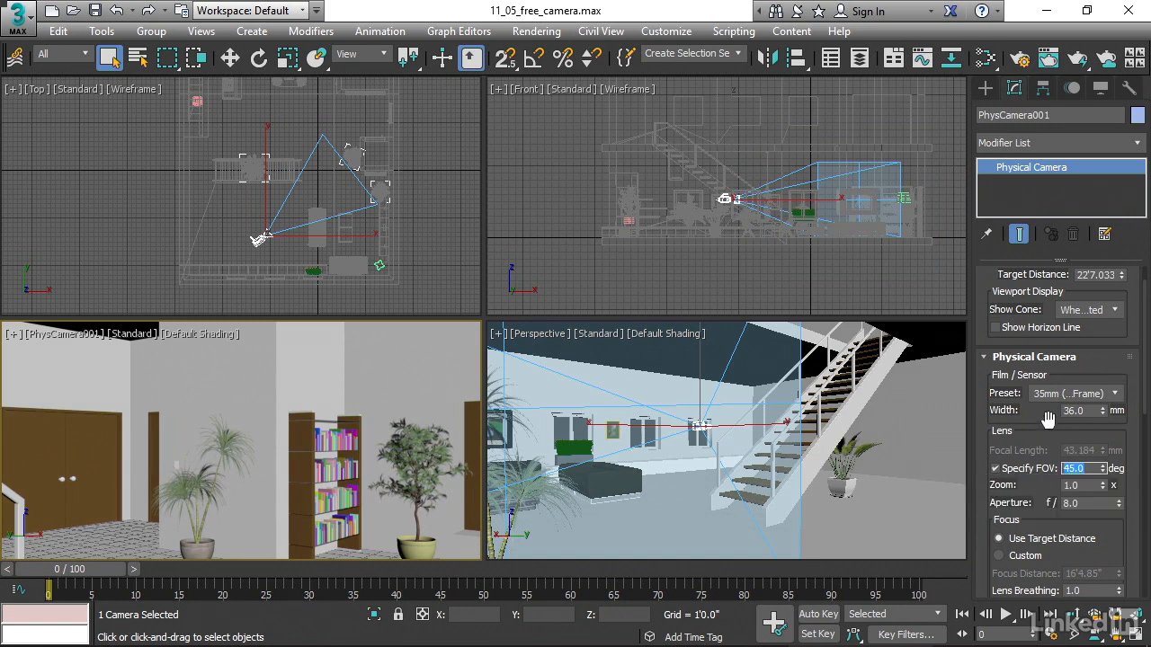
pyautogui.write('80')
pyautogui.press('Return')
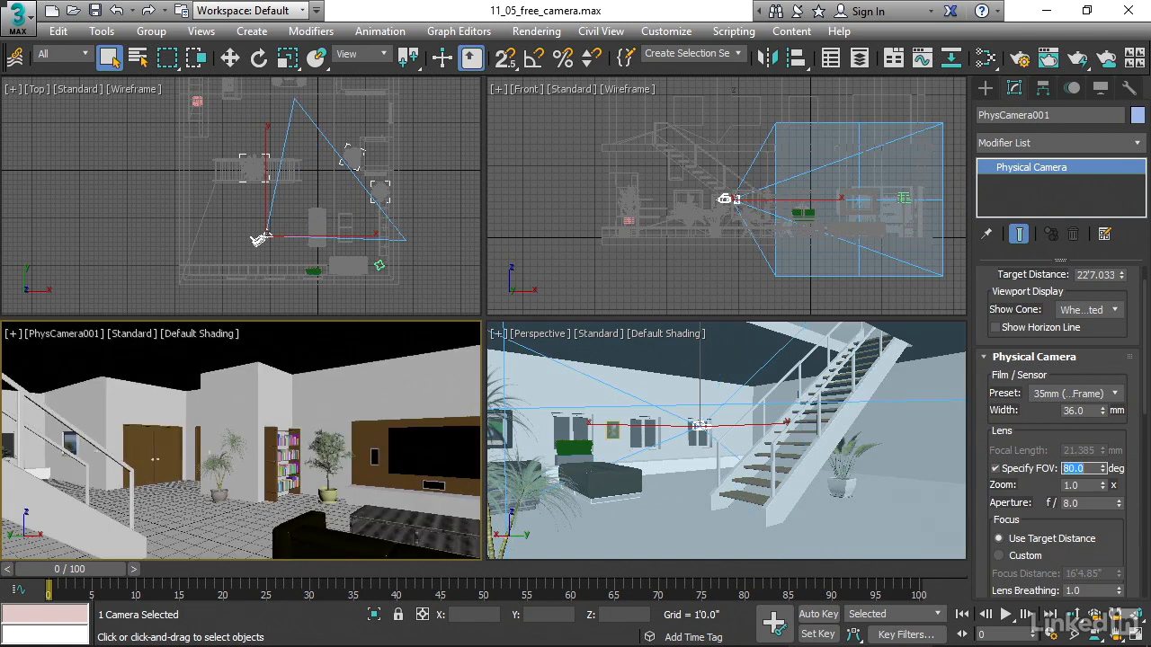